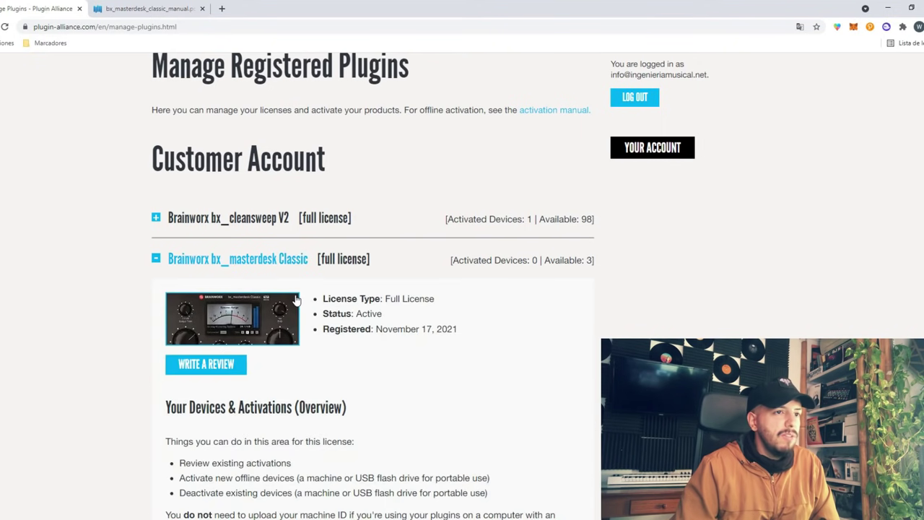
Activate the bx_masterdesk Classic license for the existing device DESKTOP-BVBD18U.
scroll(459, 267, "down", 1)
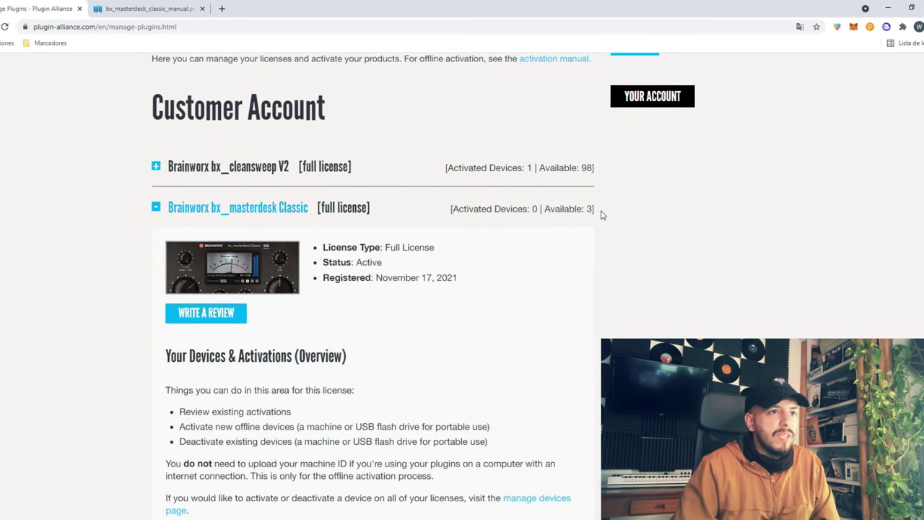
scroll(299, 274, "down", 5)
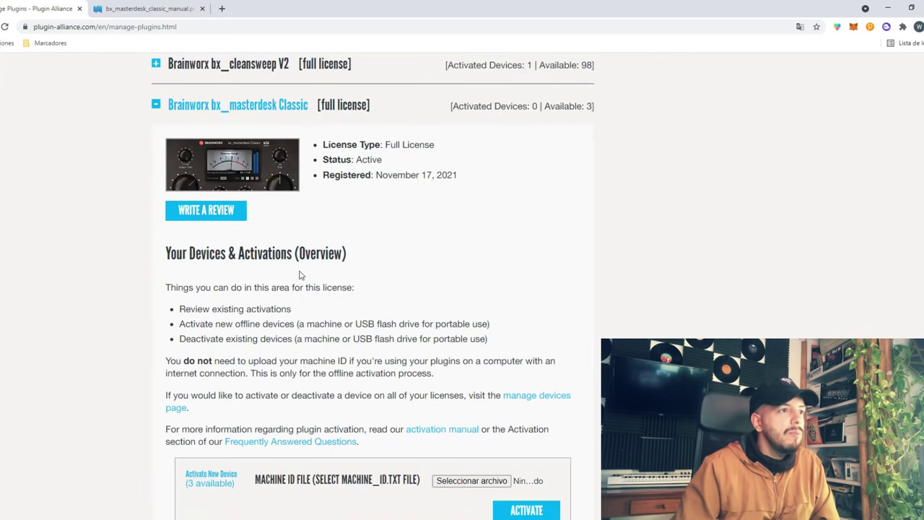
scroll(317, 249, "down", 1)
left_click(424, 261)
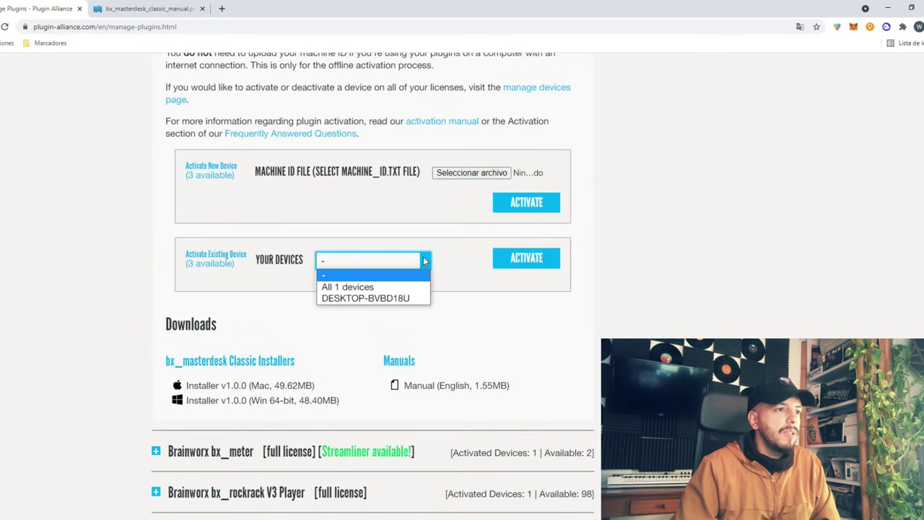
left_click(394, 298)
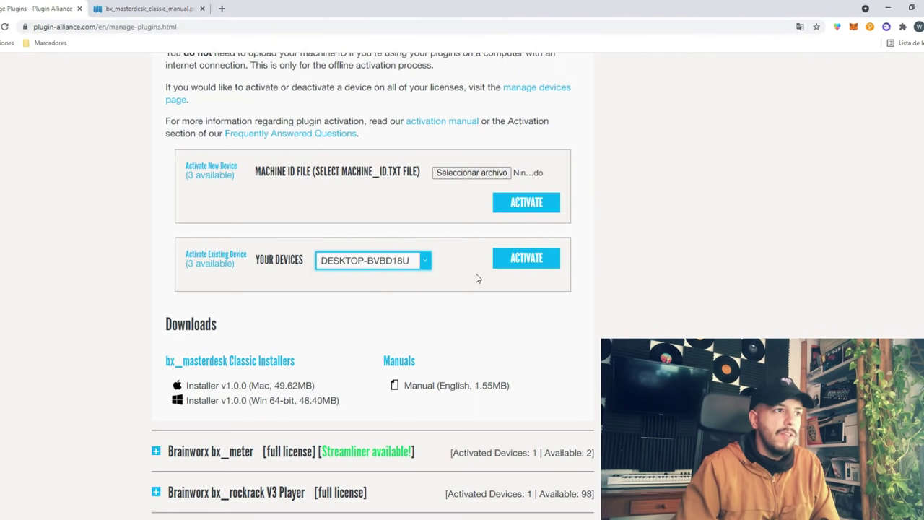
left_click(518, 267)
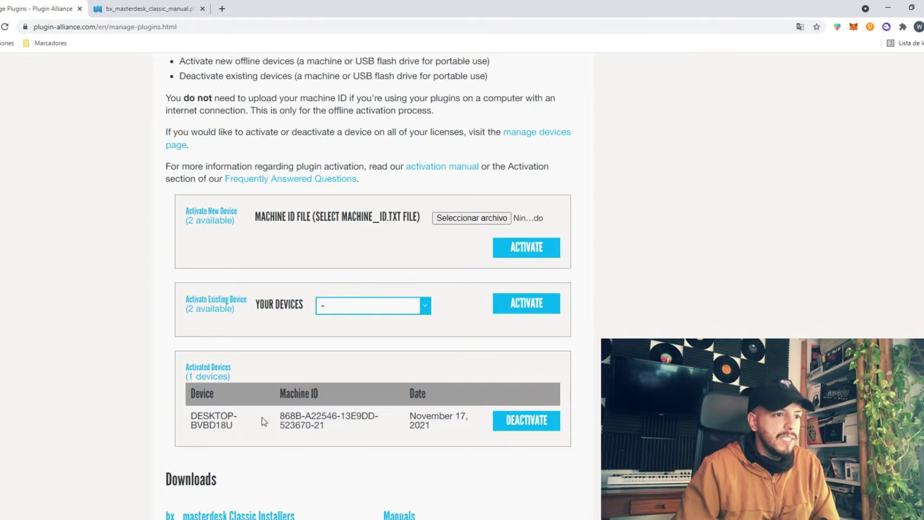
Start the bx_masterdesk Classic Windows installer from its downloads and accept the license agreement.
scroll(148, 320, "down", 3)
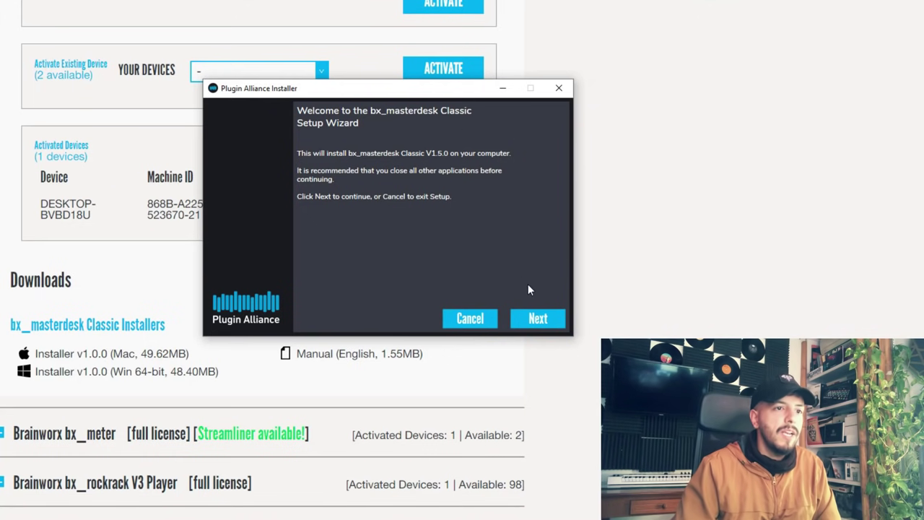
left_click(537, 318)
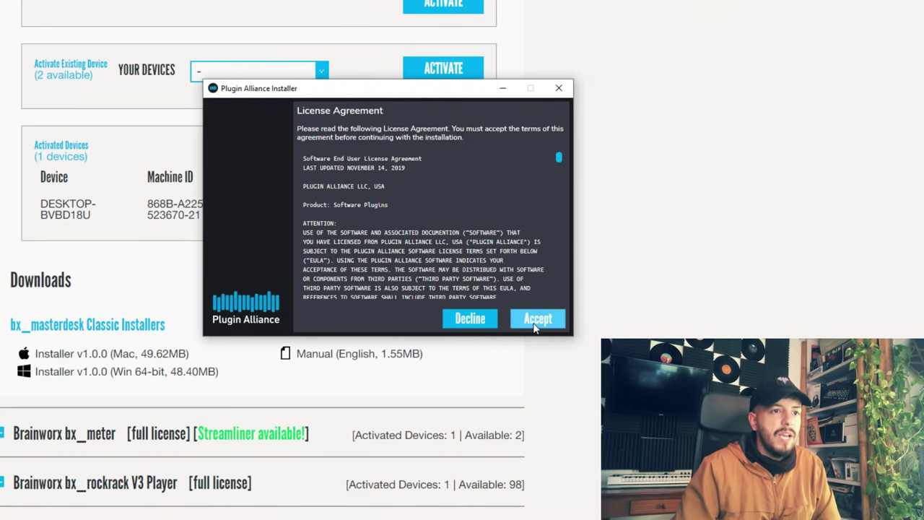
left_click(537, 320)
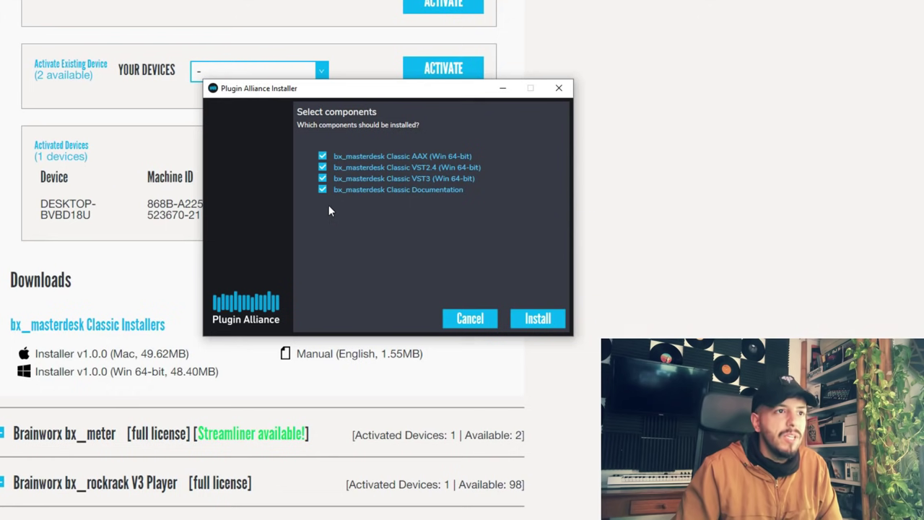
Install only the bx_masterdesk Classic VST3 (Win 64-bit) component, leaving out AAX, VST2.4 and the documentation, and finish the setup.
left_click(325, 167)
left_click(322, 156)
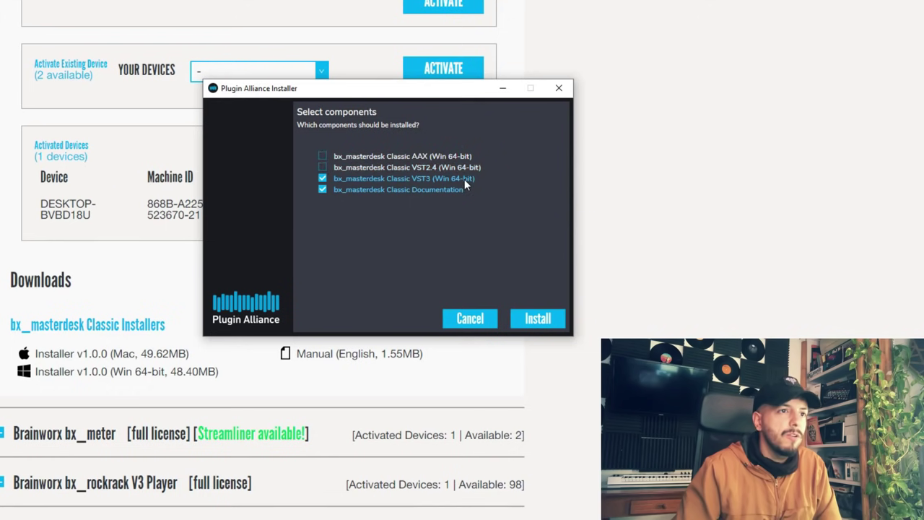
left_click(319, 189)
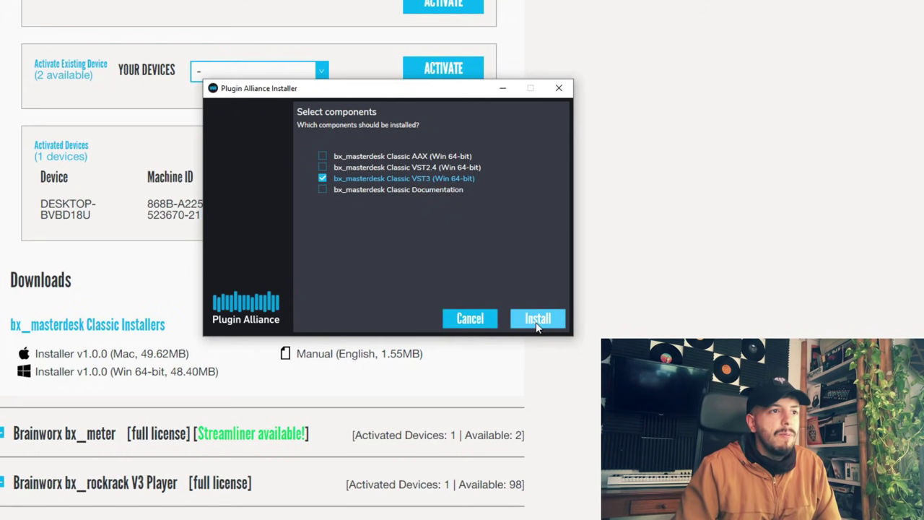
left_click(537, 320)
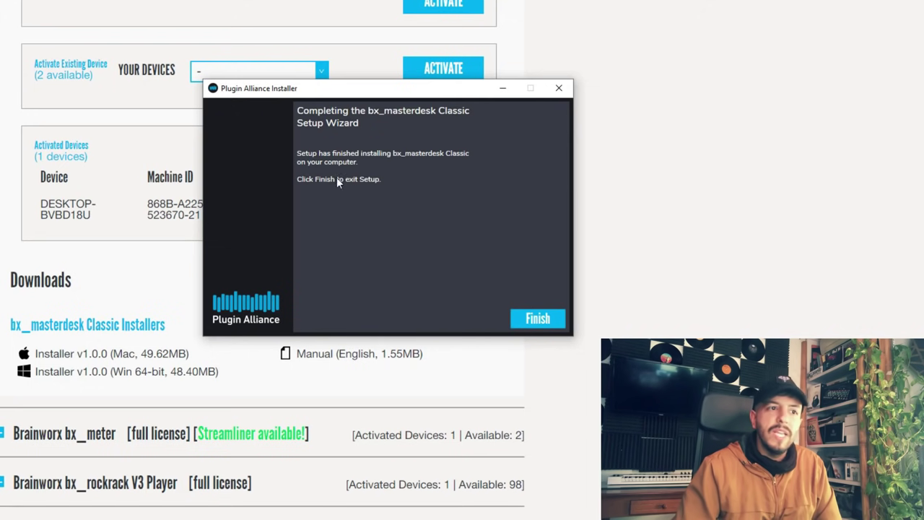
left_click(543, 326)
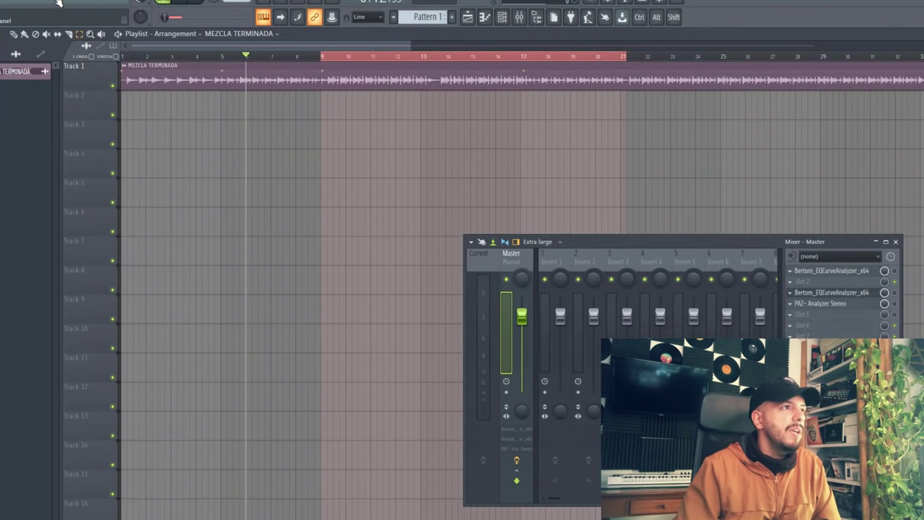
In FL Studio's plugin manager, mark bx_masterdesk Classic as a favorite and load it in slot 2 of the Master mixer track.
left_click(59, 3)
left_click(129, 57)
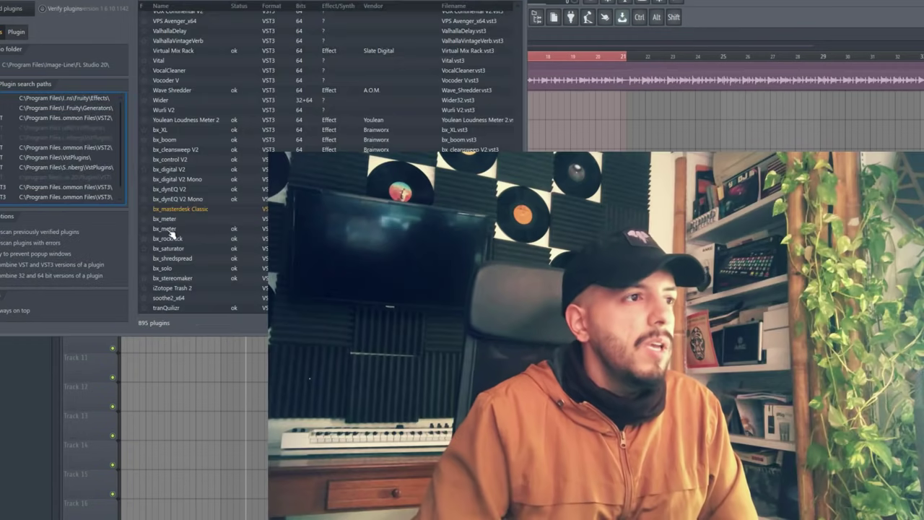
left_click(145, 209)
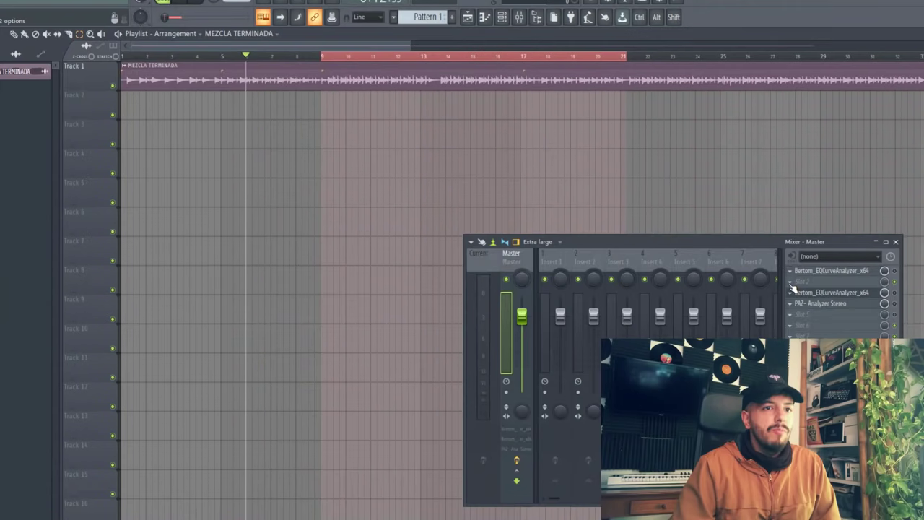
left_click(830, 281)
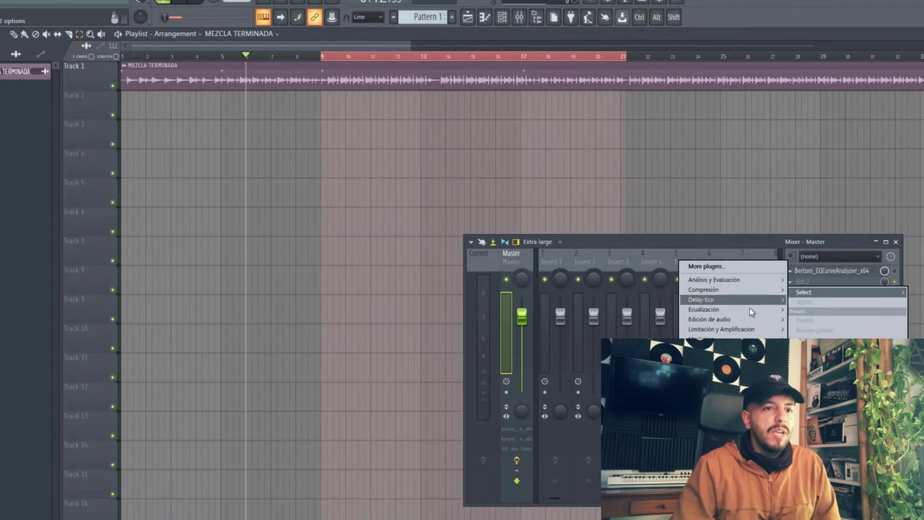
left_click(762, 270)
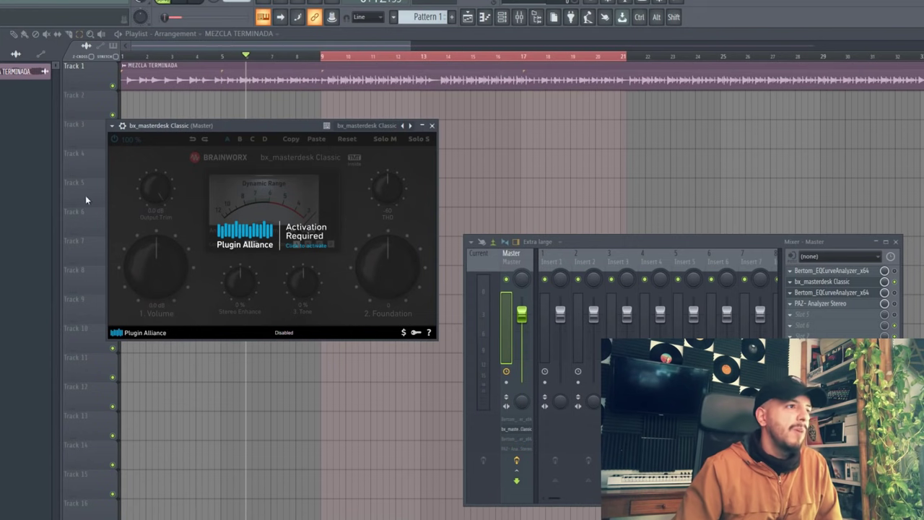
Activate bx_masterdesk Classic online for this computer with the saved account login, keeping all licenses included.
left_click(306, 246)
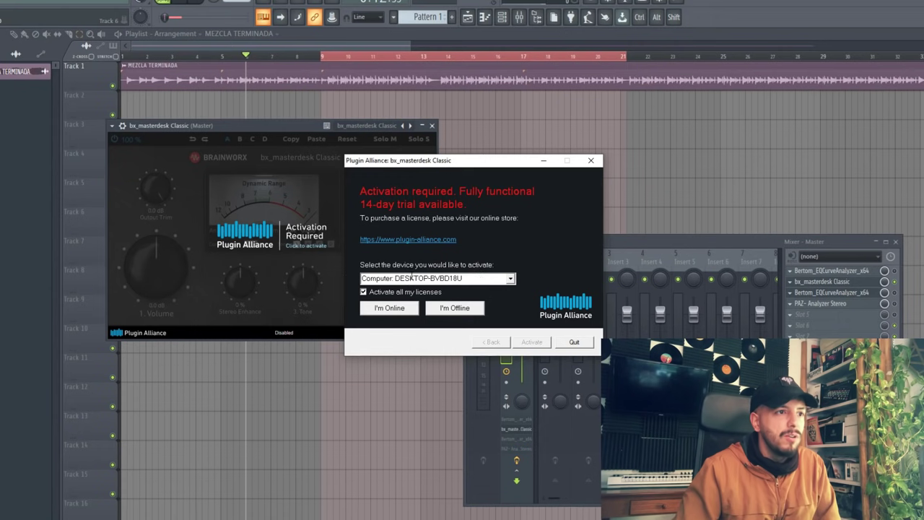
left_click(386, 308)
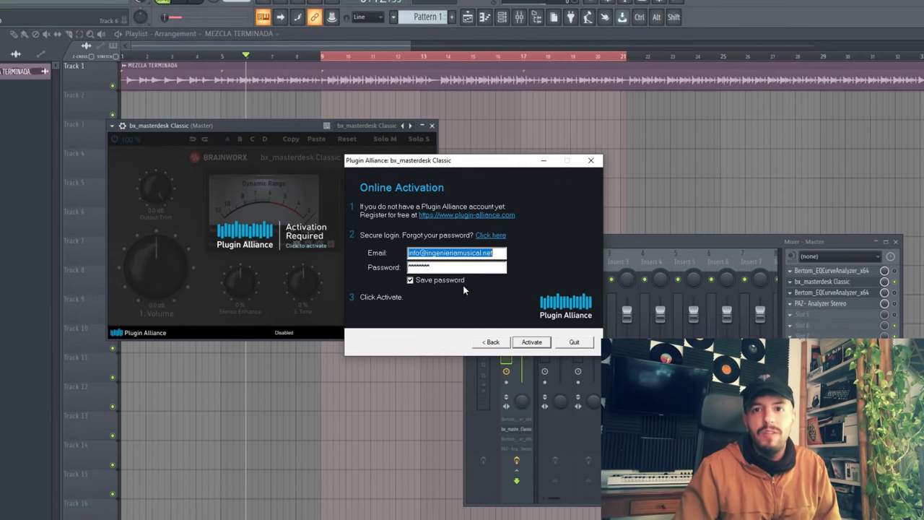
left_click(532, 341)
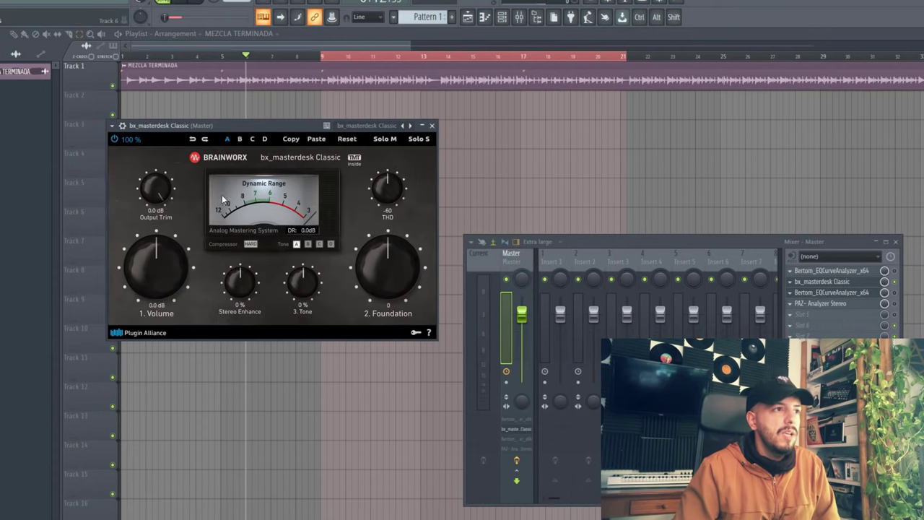
Move the bx_masterdesk Classic window over toward the mixer, leaving the effect slots uncovered.
left_click_drag(236, 125, 269, 124)
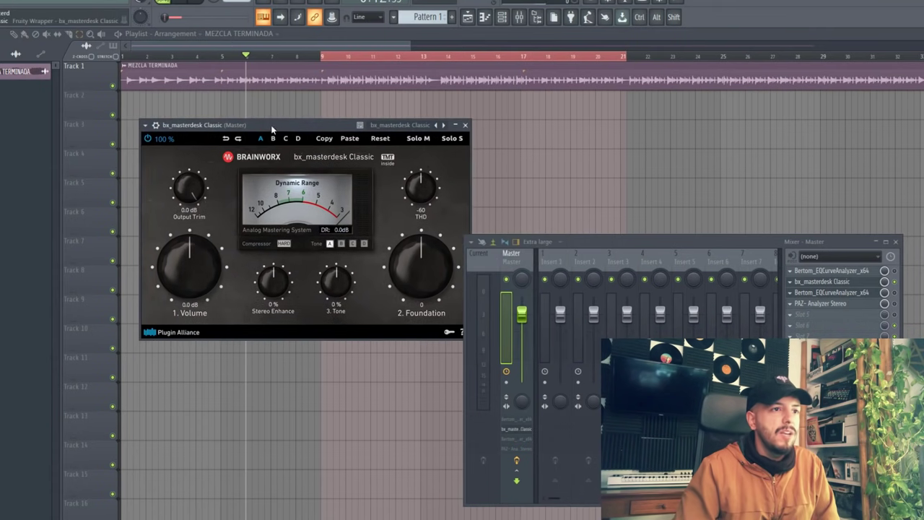
left_click(145, 125)
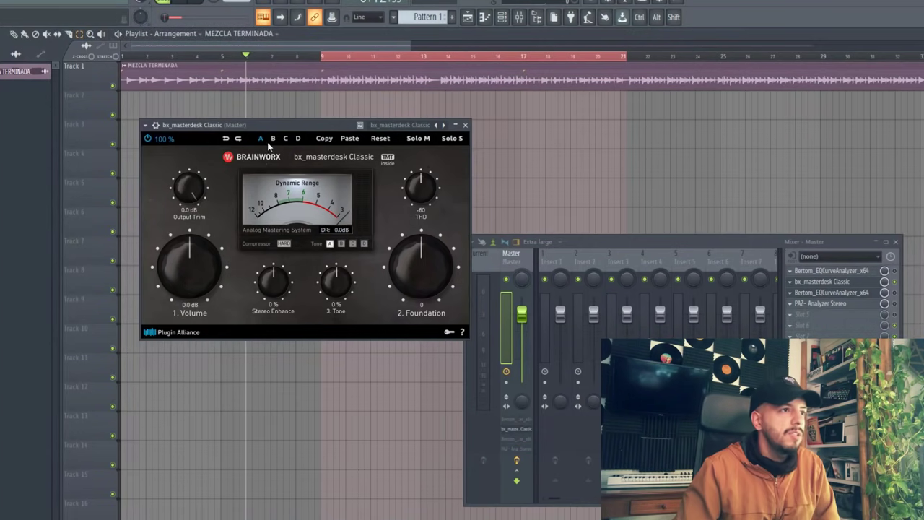
left_click_drag(291, 128, 550, 208)
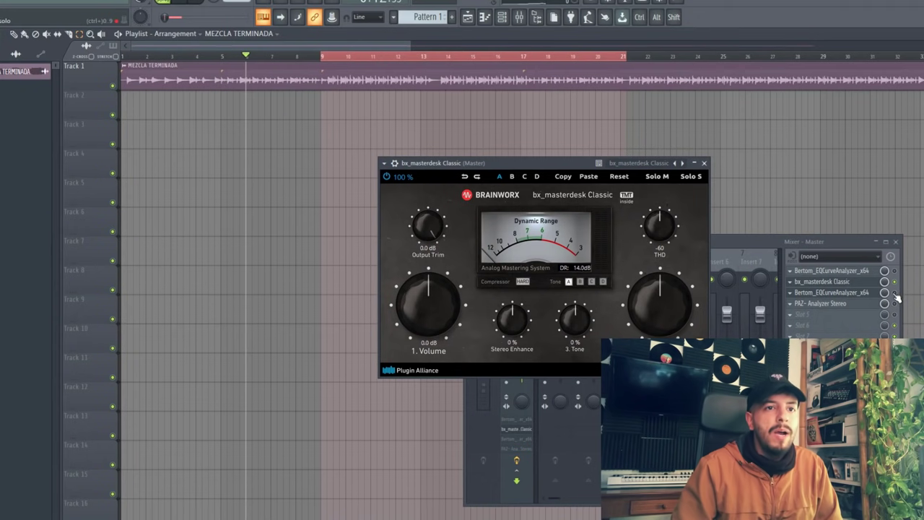
Enable the Bertom_EQCurveAnalyzer slots on the Master, open the analyzer placed after bx_masterdesk Classic and arrange both plugin windows side by side.
left_click(896, 296)
left_click(837, 292)
left_click_drag(462, 163, 536, 142)
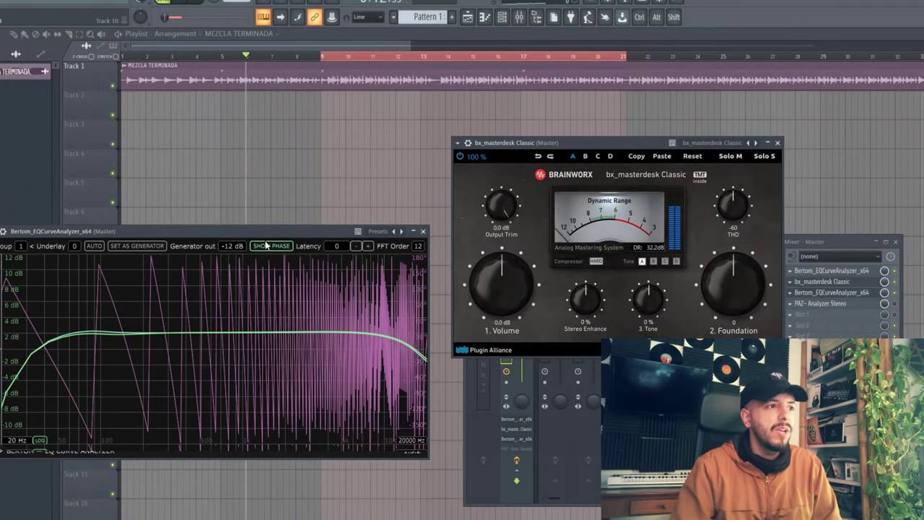
left_click_drag(261, 227, 273, 250)
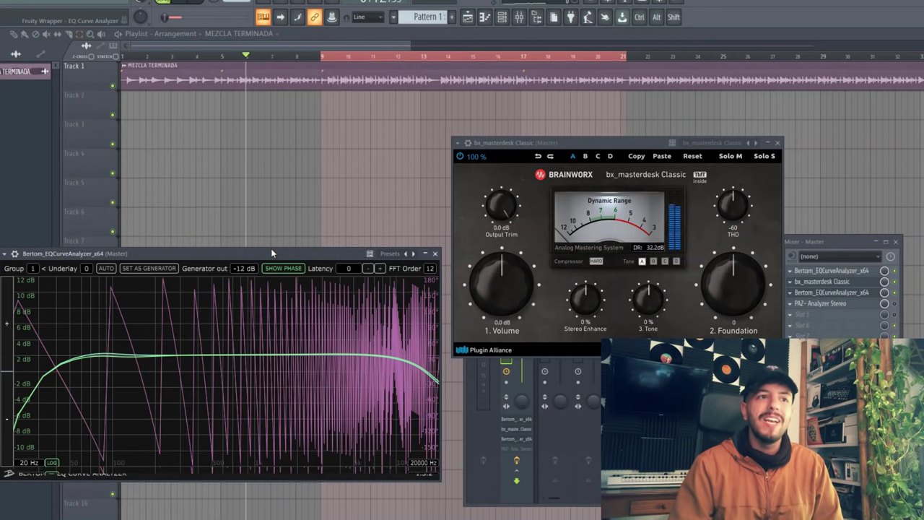
left_click_drag(598, 140, 607, 113)
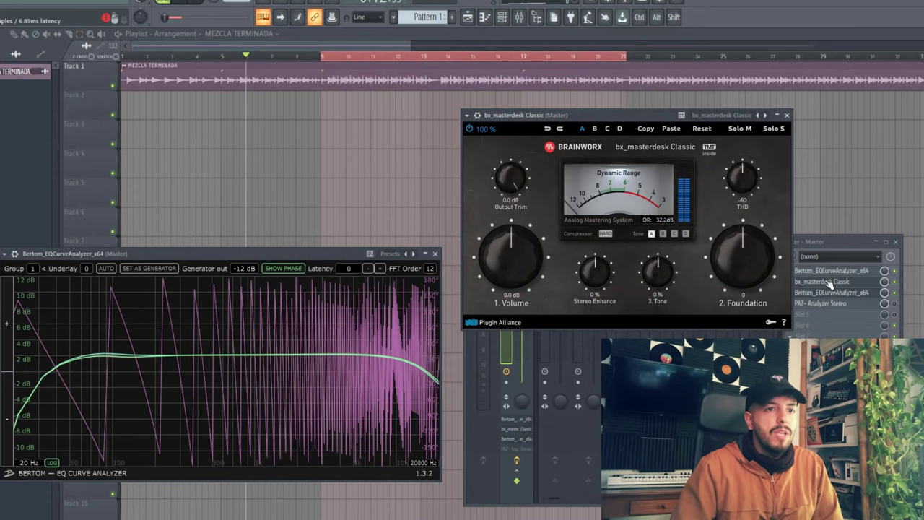
Set the EQ curve analyzer's latency compensation to 304 samples.
left_click_drag(344, 267, 367, 270)
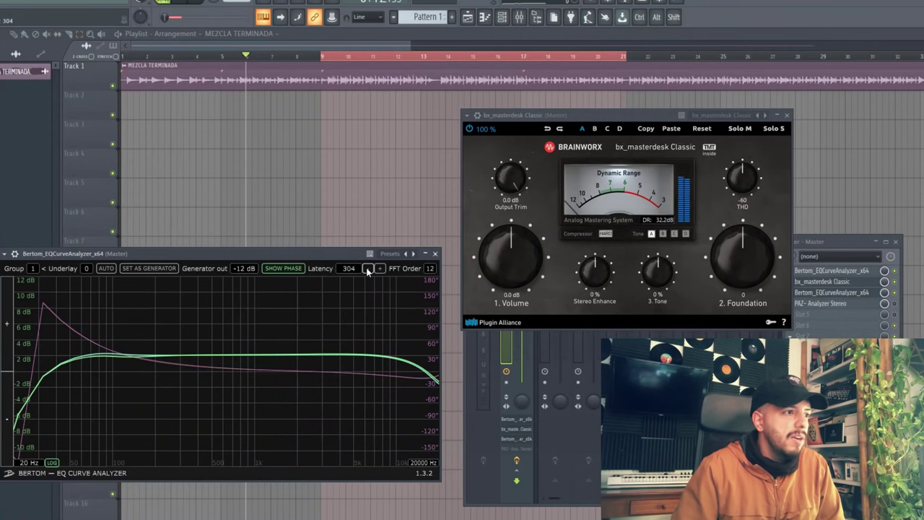
left_click(365, 270)
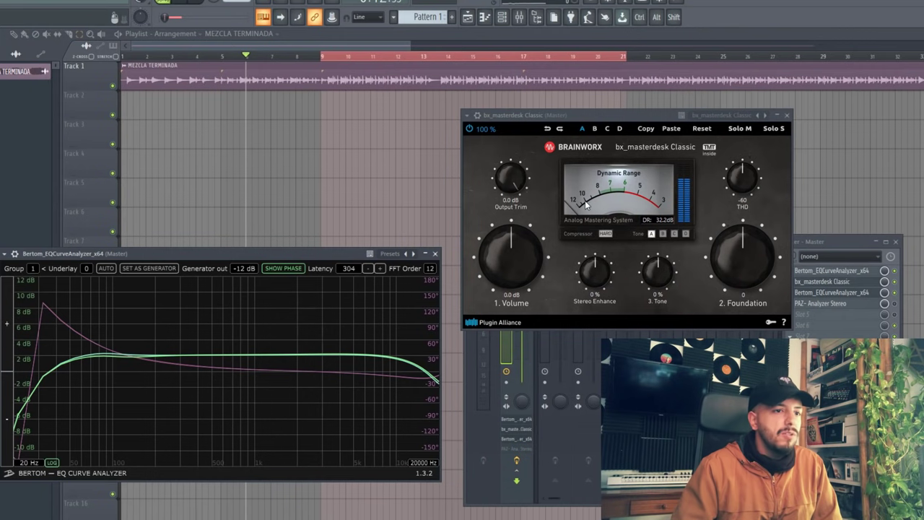
Move the bx_masterdesk Classic window higher and set its Volume to -2.0 dB.
left_click_drag(584, 114, 572, 86)
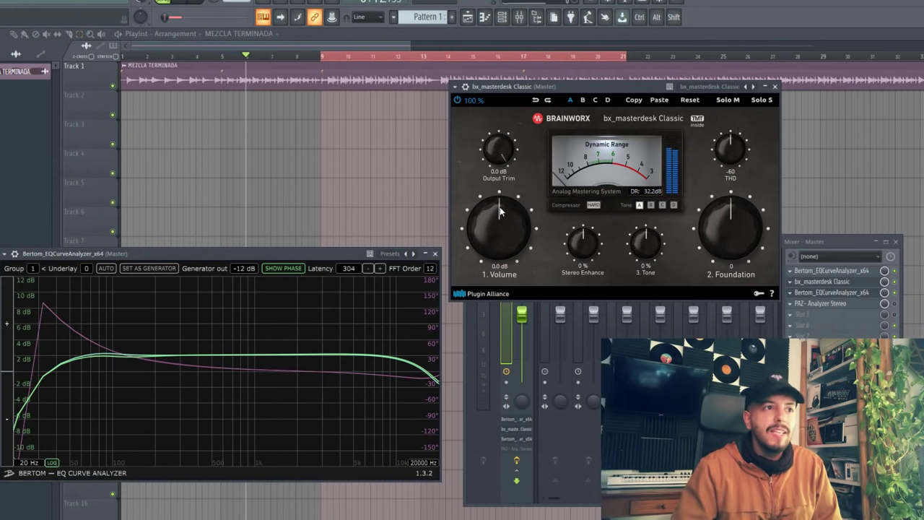
scroll(497, 211, "down", 3)
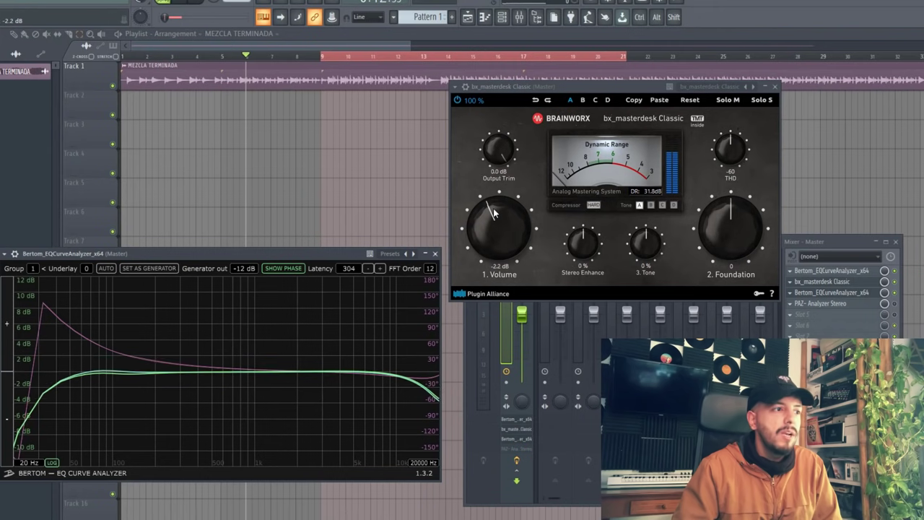
scroll(493, 211, "up", 1)
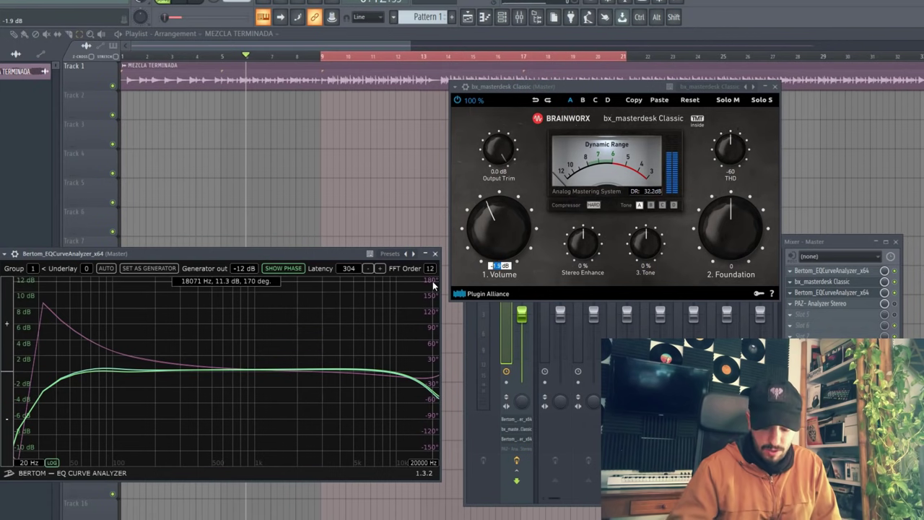
type("2")
key("Return")
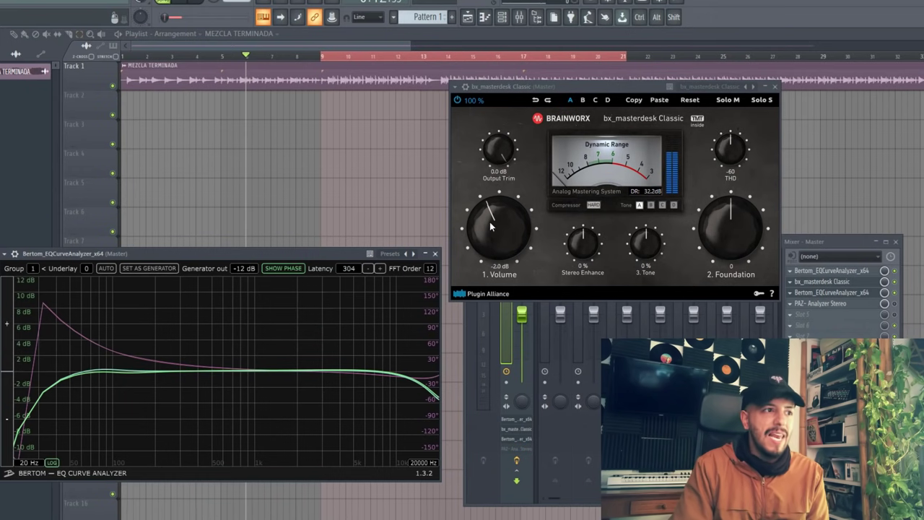
Try raising the bx_masterdesk Classic Volume to about -0.8 dB and restore it to -2.0 dB.
mouse_move(490, 227)
left_mouse_down()
mouse_move(495, 209)
mouse_move(477, 226)
mouse_move(483, 213)
left_mouse_up()
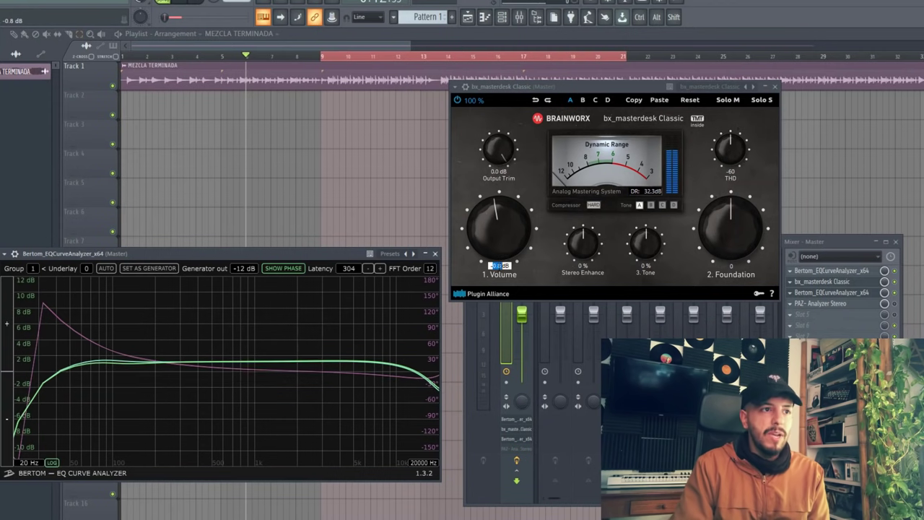
type("-2")
key("Return")
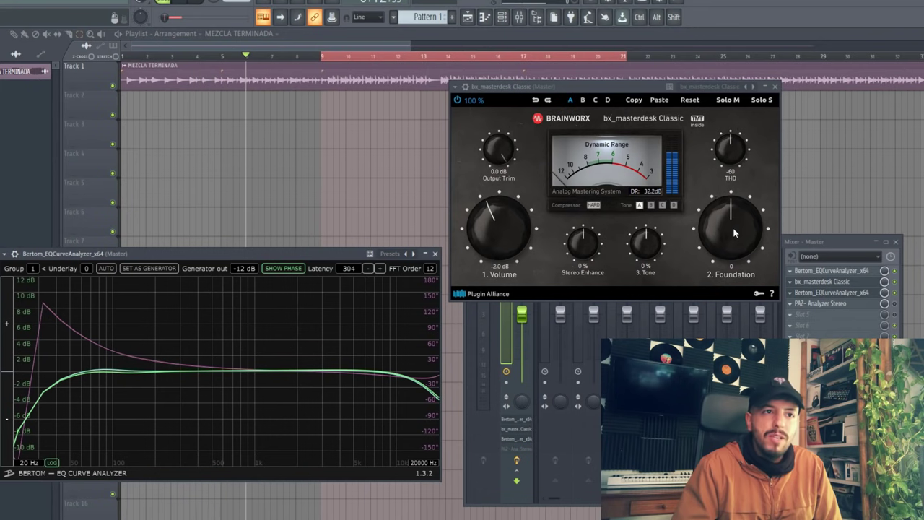
Turn the Foundation knob up to 30 and bring it back down to 8.
left_click_drag(733, 227, 740, 190)
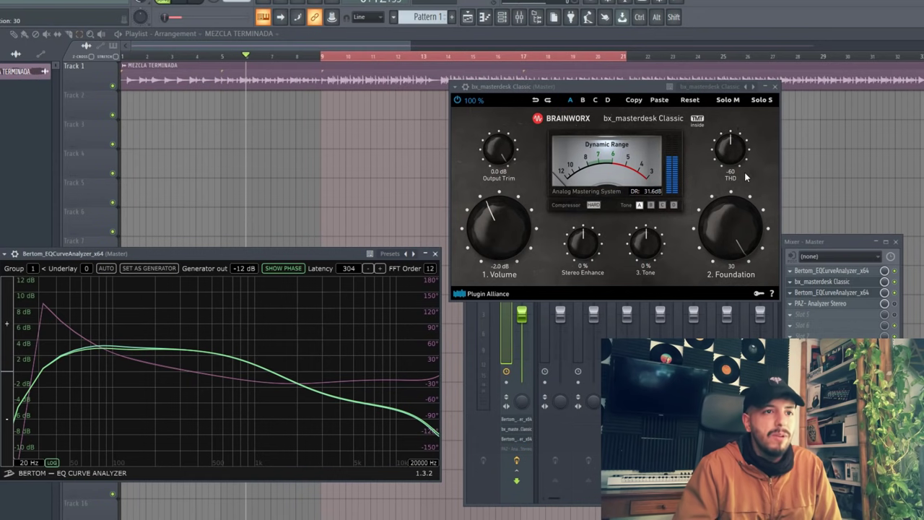
left_click_drag(730, 211, 734, 252)
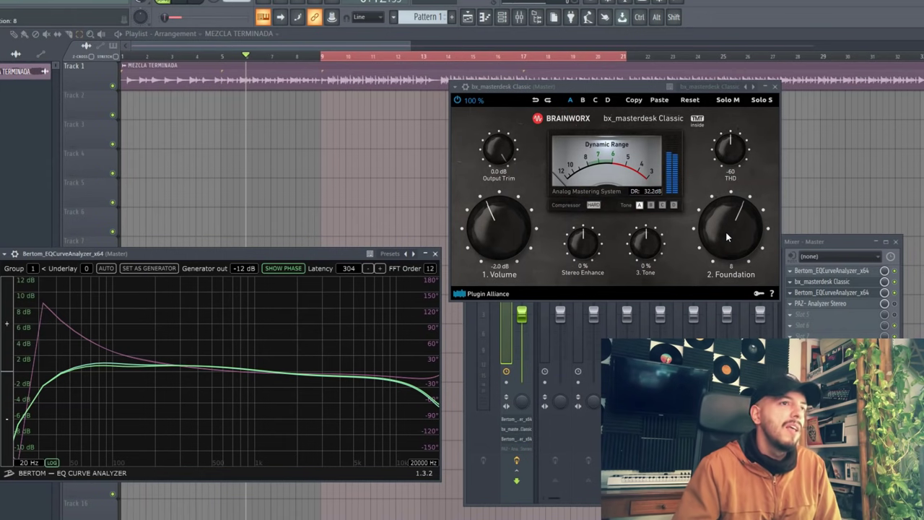
Return the Foundation to 0 and sweep the Tone up to 100 % and down to -100 %.
mouse_move(729, 220)
left_mouse_down()
mouse_move(737, 202)
mouse_move(728, 294)
mouse_move(724, 216)
left_mouse_up()
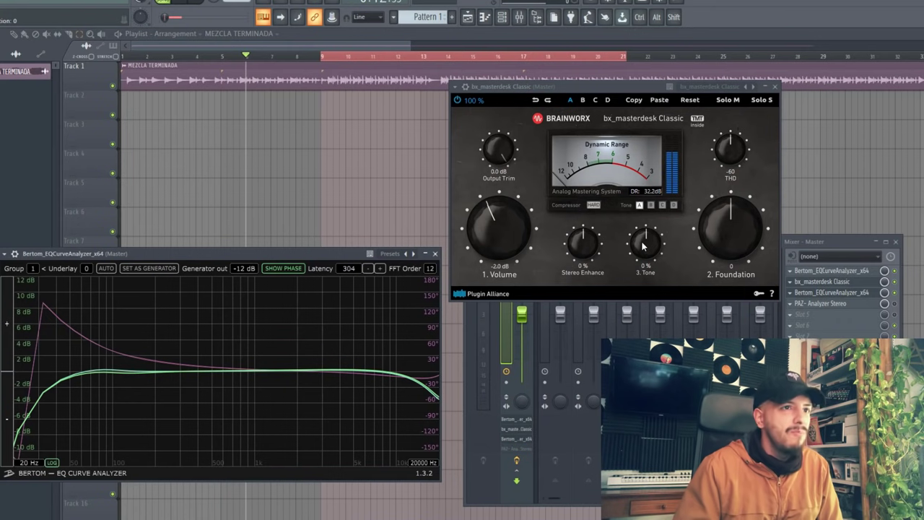
left_click_drag(644, 245, 649, 205)
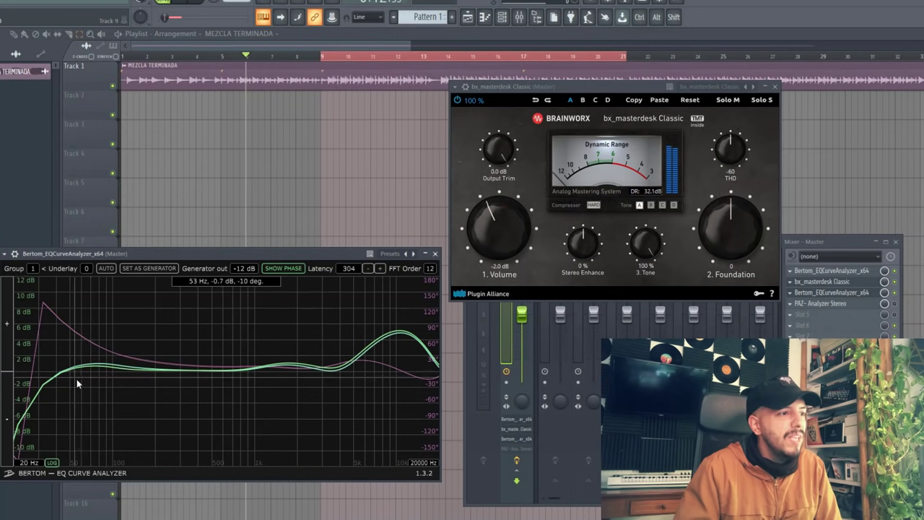
mouse_move(645, 244)
left_mouse_down()
mouse_move(635, 265)
mouse_move(635, 238)
left_mouse_up()
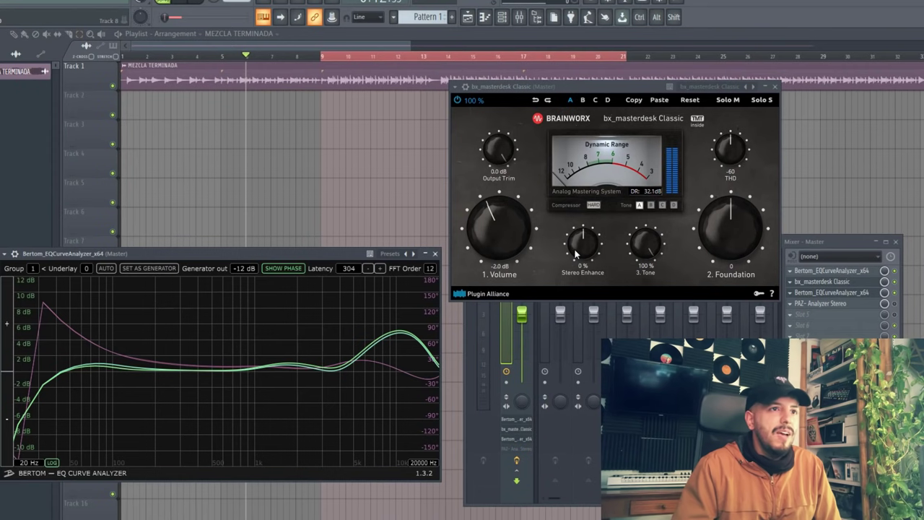
left_click_drag(636, 254, 646, 339)
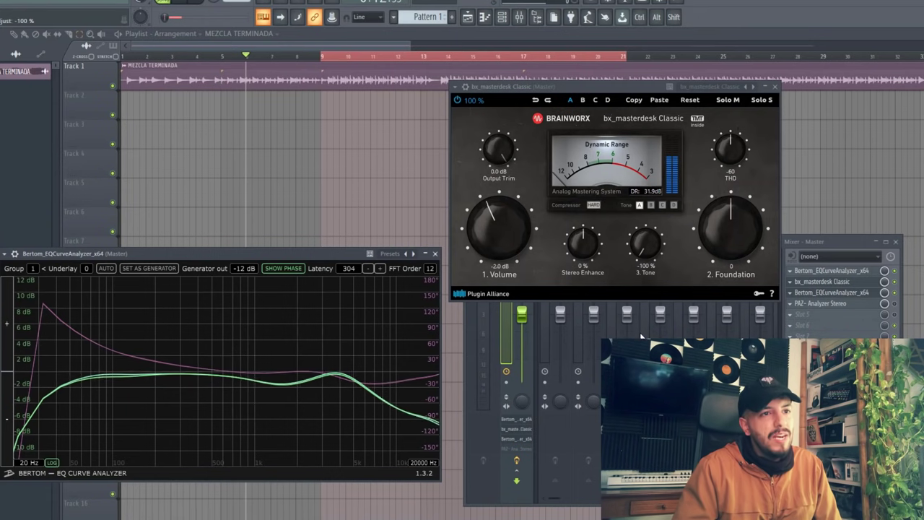
Raise the Tone from its minimum to 100 %, lower it to -39 % and bring it near neutral at -2 %.
left_click_drag(645, 244, 664, 303)
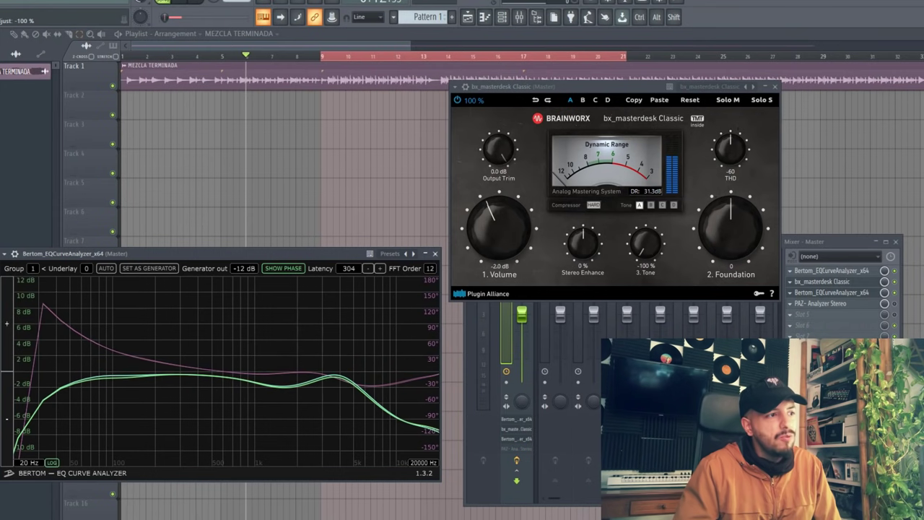
left_click_drag(626, 300, 627, 229)
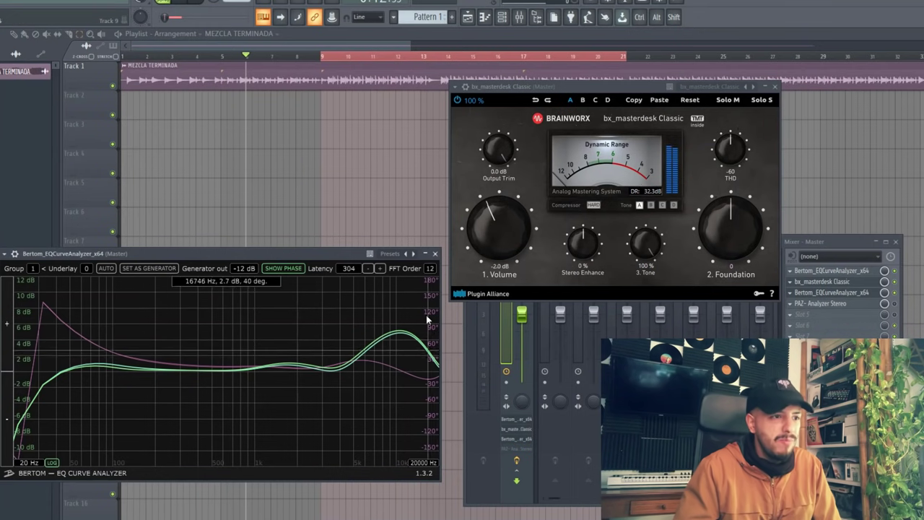
left_click_drag(647, 239, 643, 293)
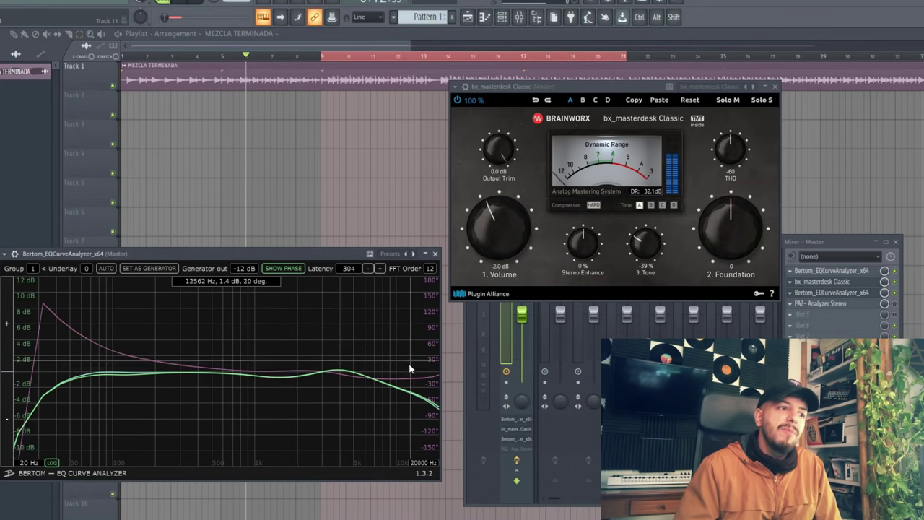
left_click_drag(644, 249, 644, 231)
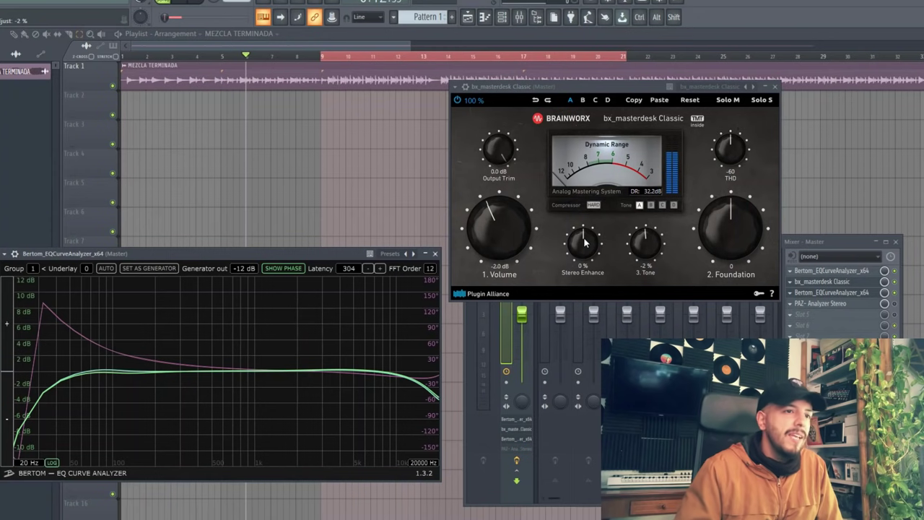
Try the Stereo Enhance at -20 % and 50 %, and settle it at 8 %.
mouse_move(584, 243)
left_mouse_down()
mouse_move(586, 228)
mouse_move(584, 260)
left_mouse_up()
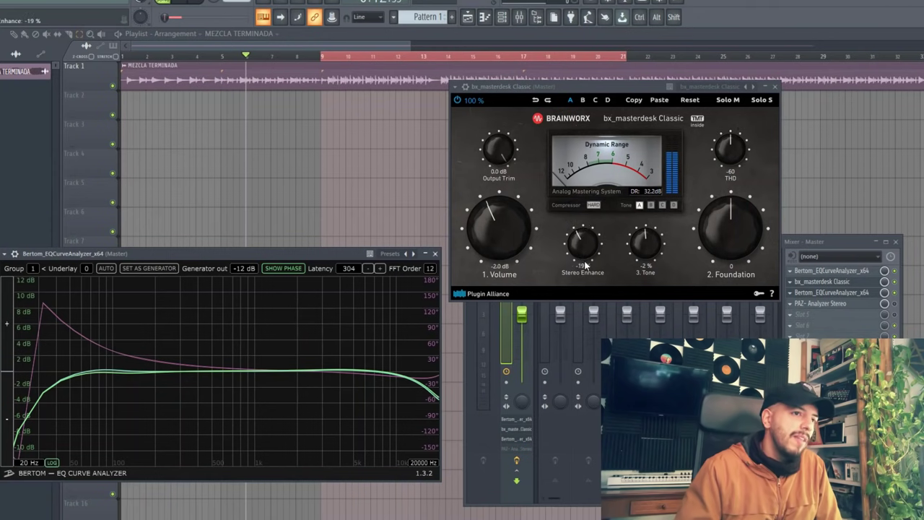
left_click(584, 260)
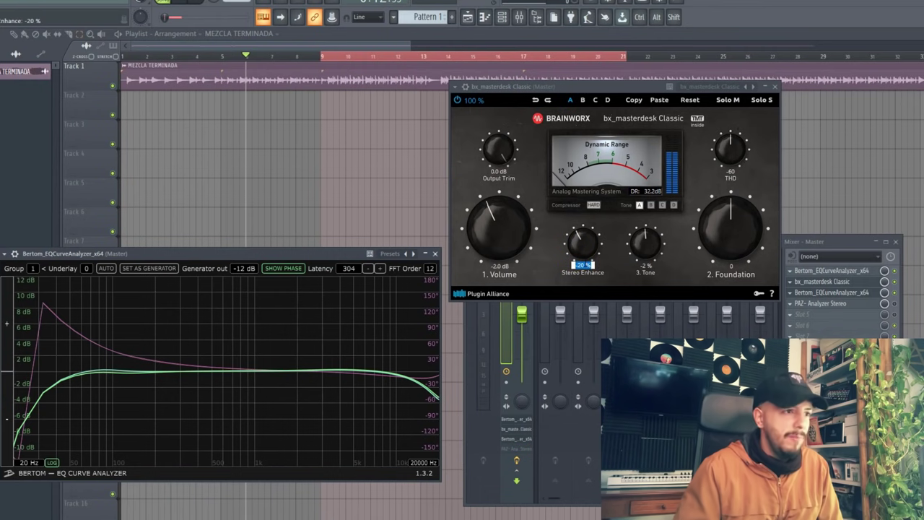
left_click(593, 236)
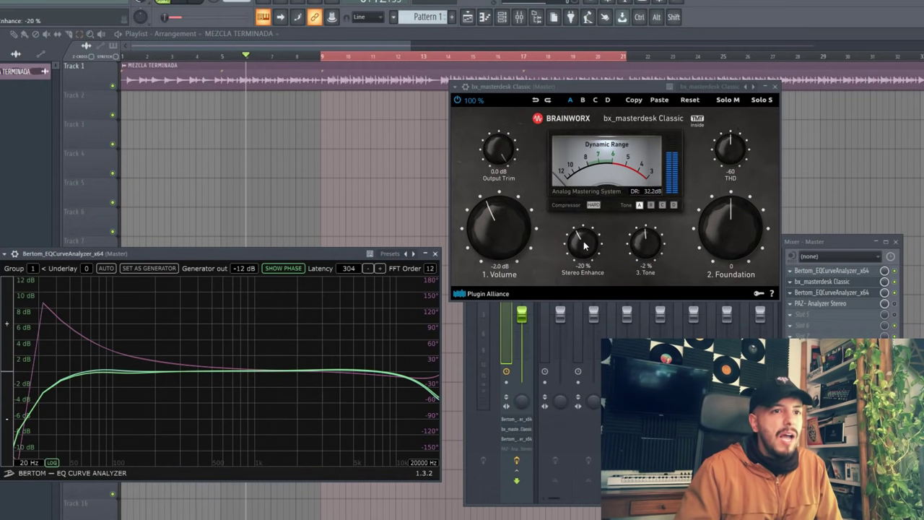
left_click_drag(576, 236, 576, 210)
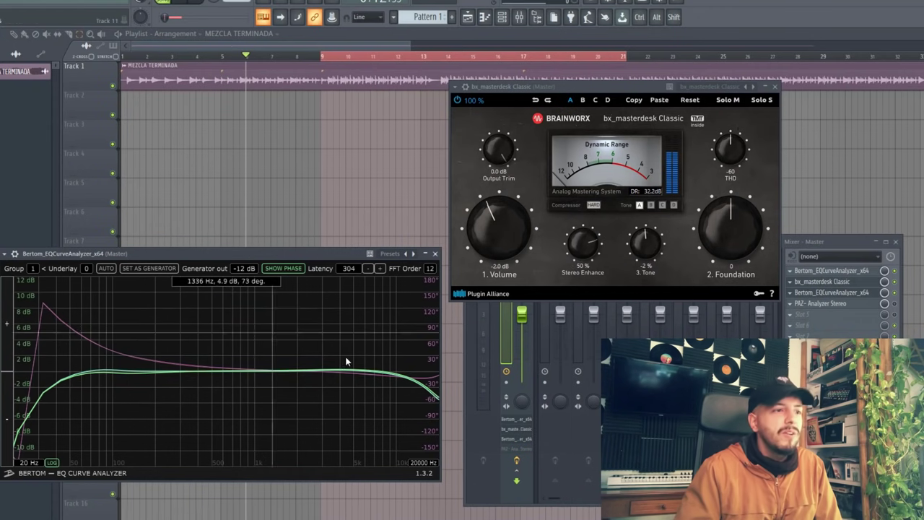
left_click_drag(578, 249, 578, 275)
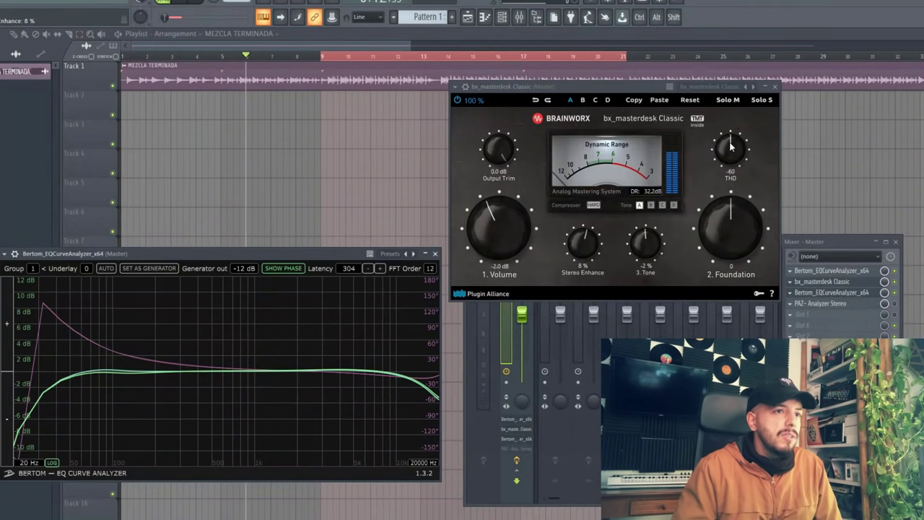
Try the THD at -40 with the Tone raised to 58 %, and turn the THD off.
left_click_drag(730, 146, 740, 101)
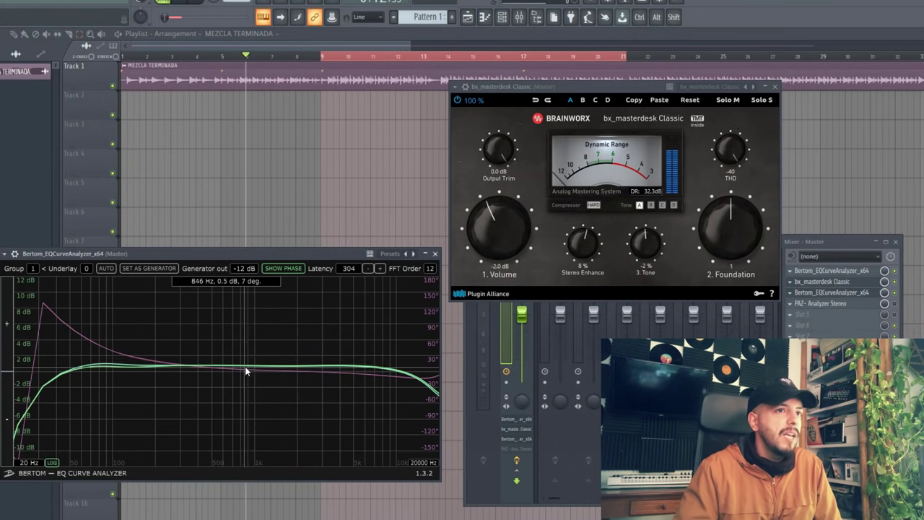
left_click_drag(646, 244, 736, 202)
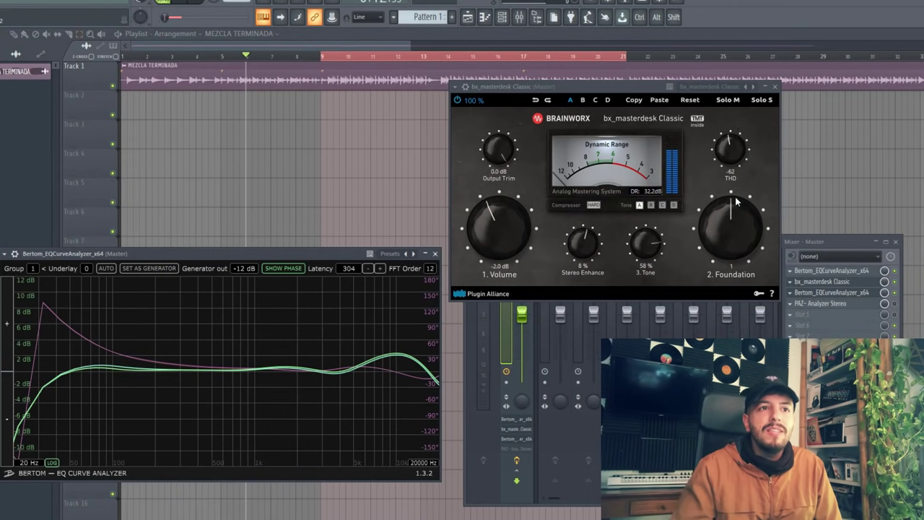
left_click_drag(747, 155, 728, 120)
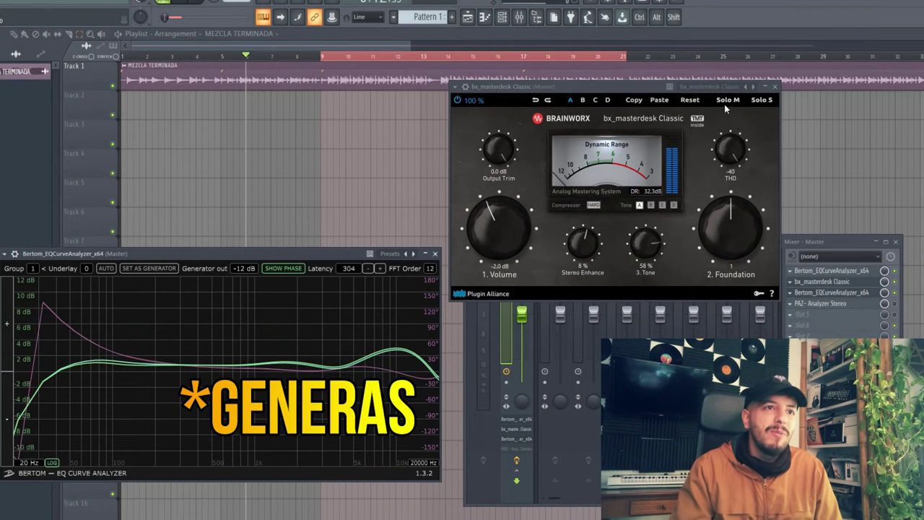
left_click_drag(724, 122, 737, 207)
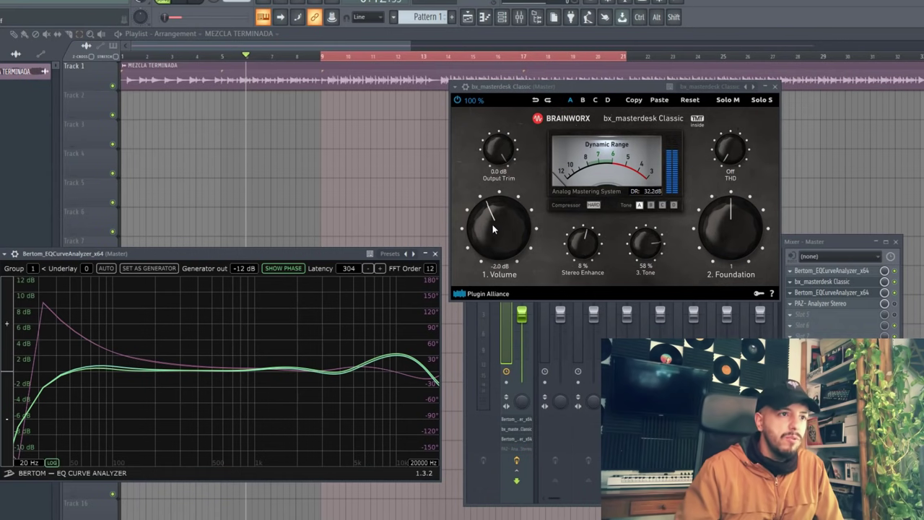
Raise the Volume to 1.2 dB and set the Output Trim to -0.4 dB, fine-tuning it to -0.1 dB.
mouse_move(494, 228)
left_mouse_down()
mouse_move(495, 217)
mouse_move(491, 228)
left_mouse_up()
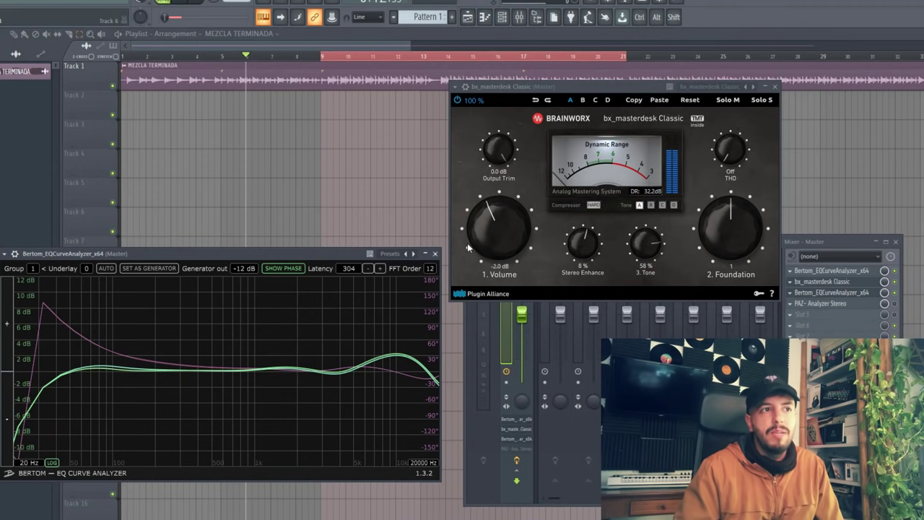
left_click_drag(492, 208, 501, 158)
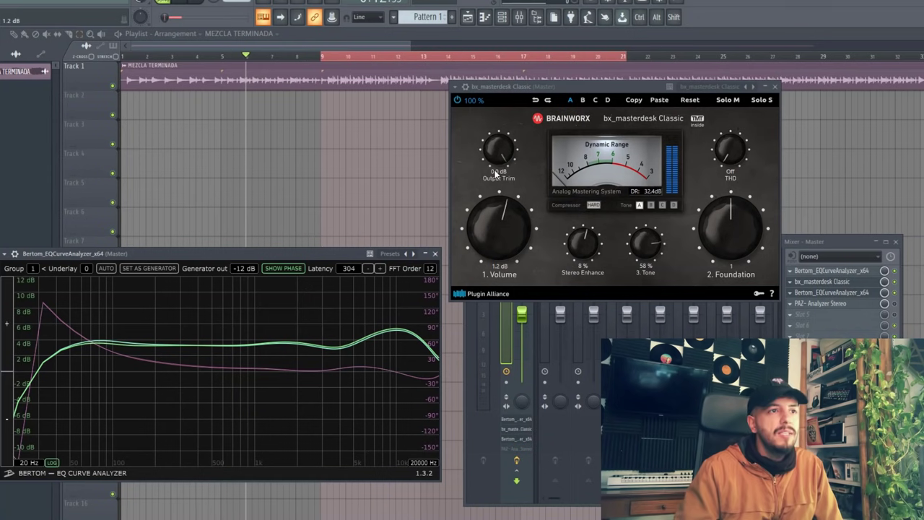
double_click(498, 170)
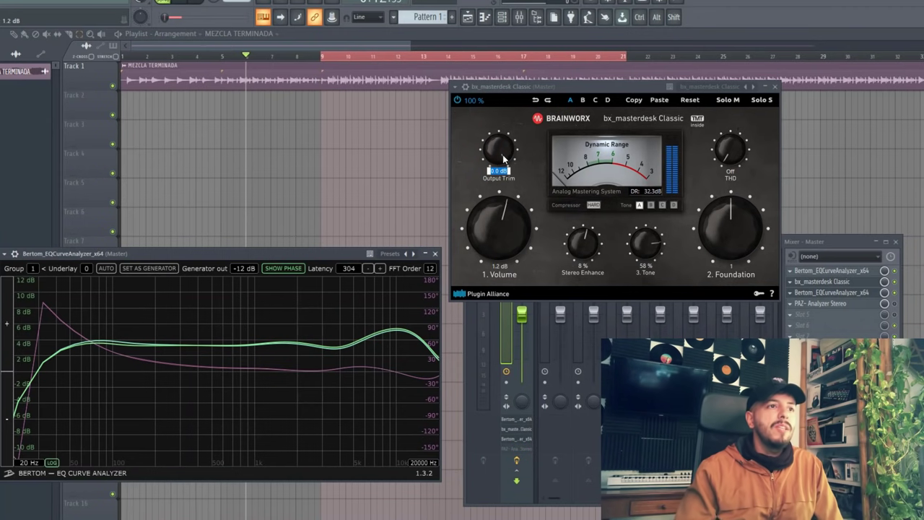
type("-0.4")
key("Return")
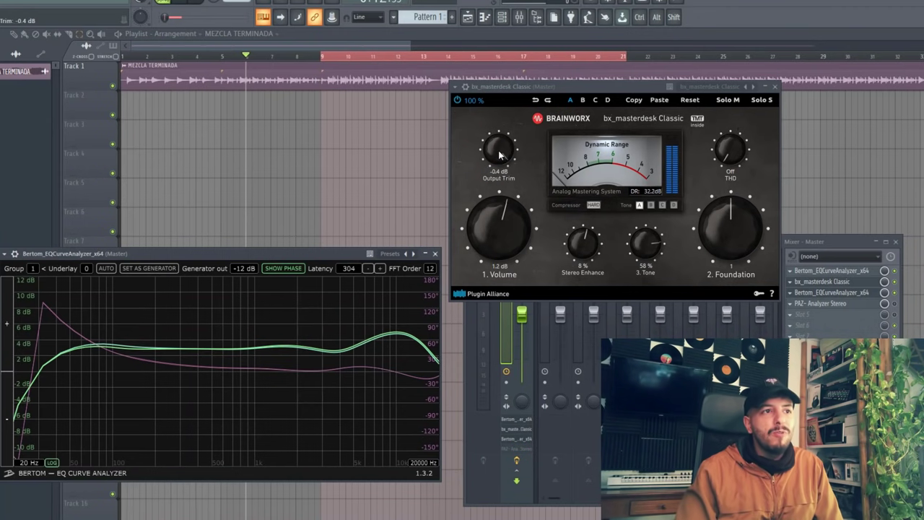
scroll(499, 153, "up", 1)
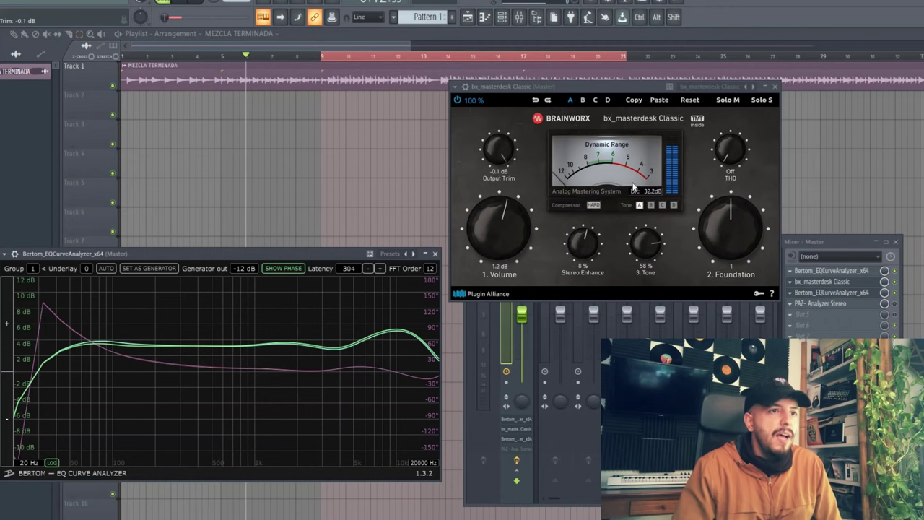
Lower the Volume to -1.7 dB and toggle the Compressor between Hard and Soft, leaving it on Soft.
left_click_drag(501, 227, 499, 235)
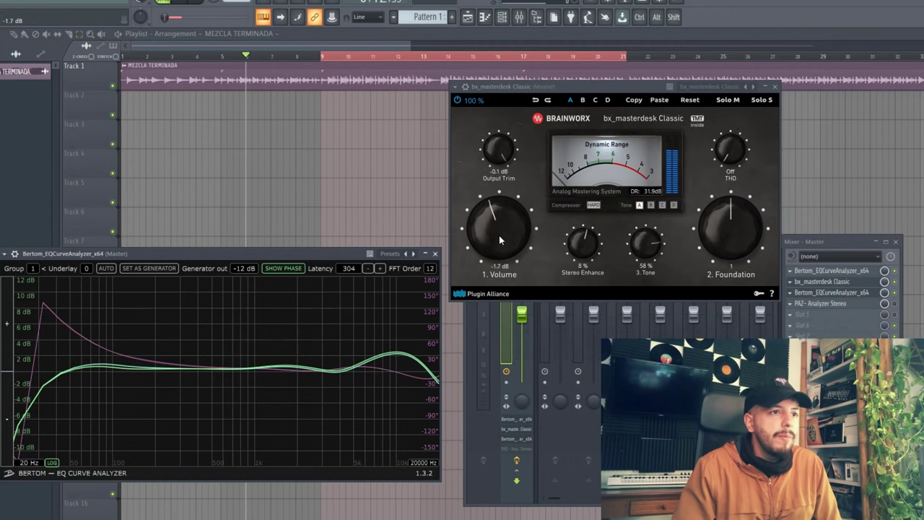
left_click(596, 206)
left_click(599, 209)
left_click(597, 209)
left_click(596, 208)
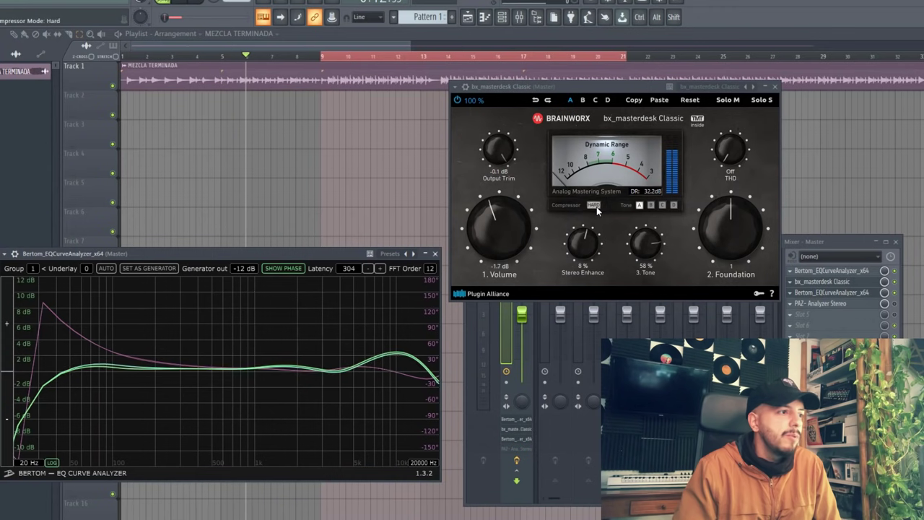
left_click(596, 209)
left_click(596, 209)
left_click(596, 209)
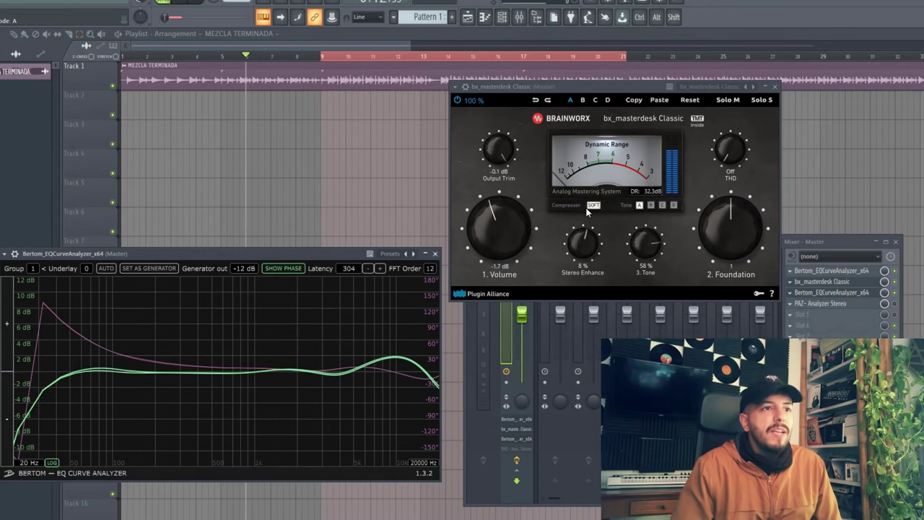
Compare Tone modes B, C and D on the analyzer curve and return to mode A.
left_click(651, 206)
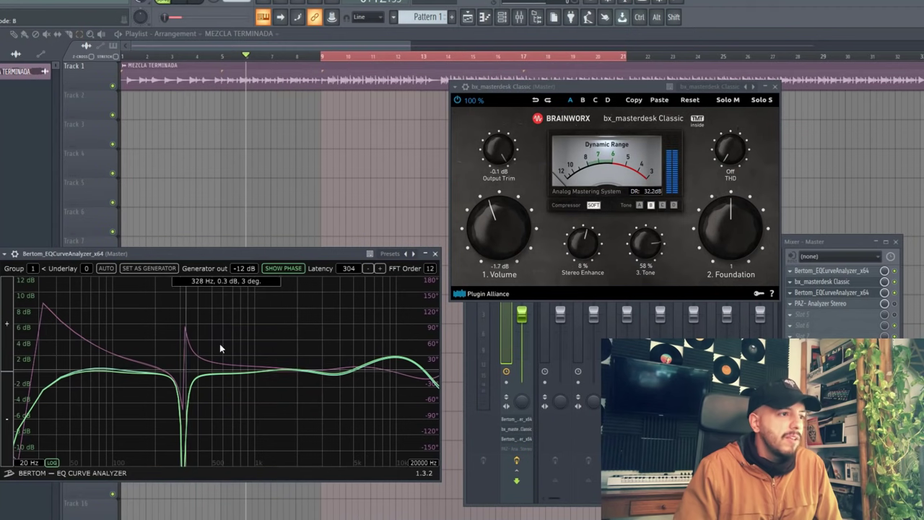
left_click(662, 205)
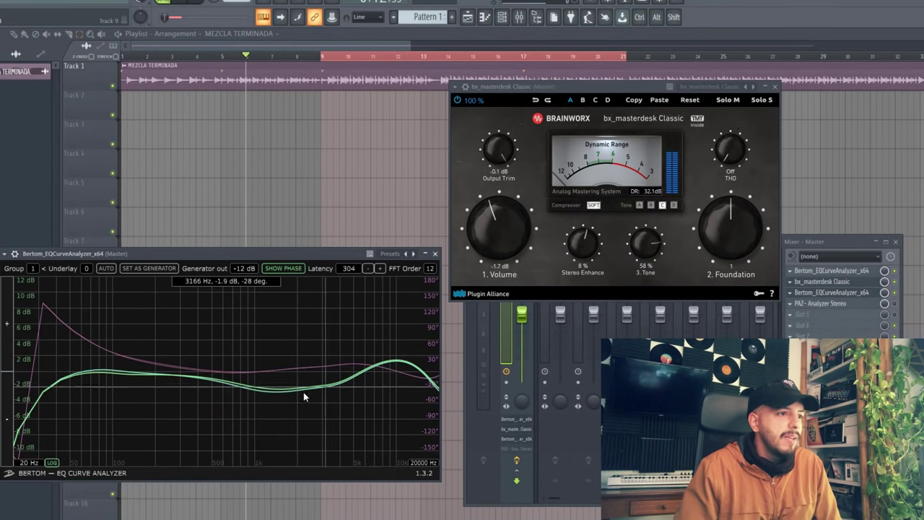
left_click(674, 204)
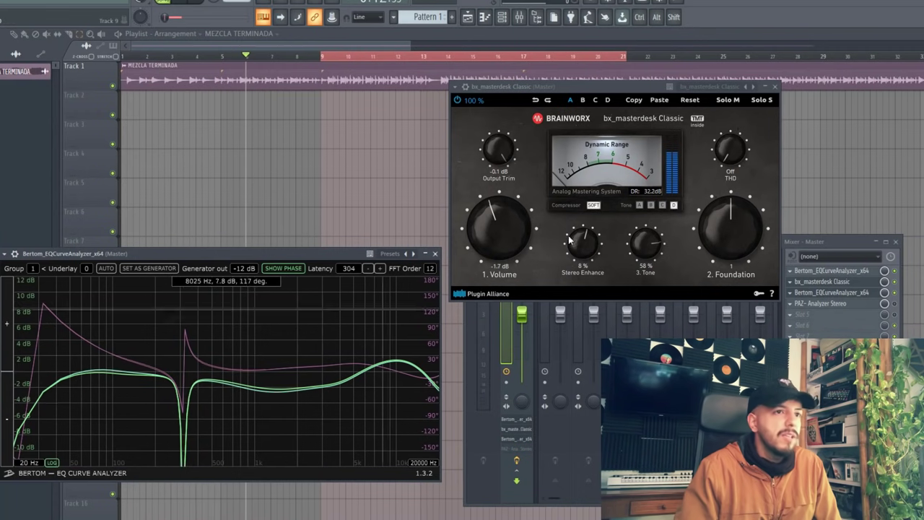
left_click(638, 206)
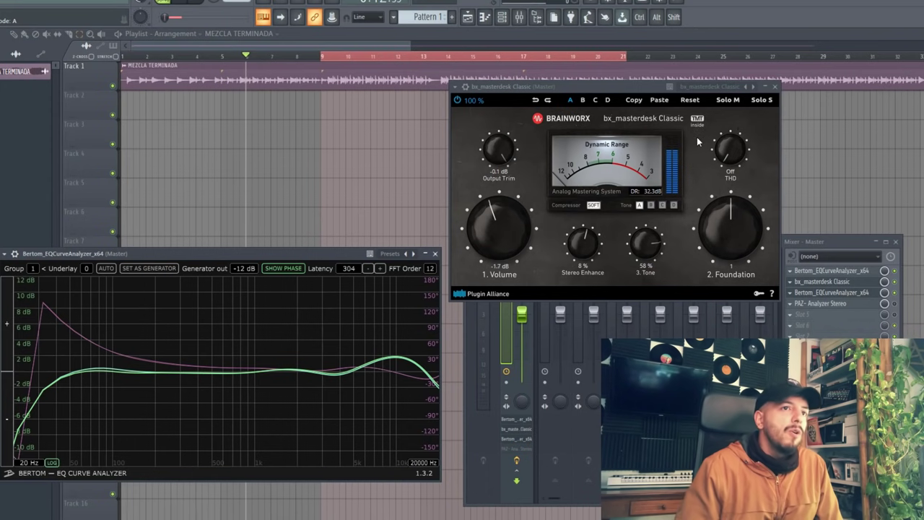
Load the 21 Hip Hop Strong Comp preset in bx_masterdesk Classic and switch its Tone mode to A.
left_click(720, 87)
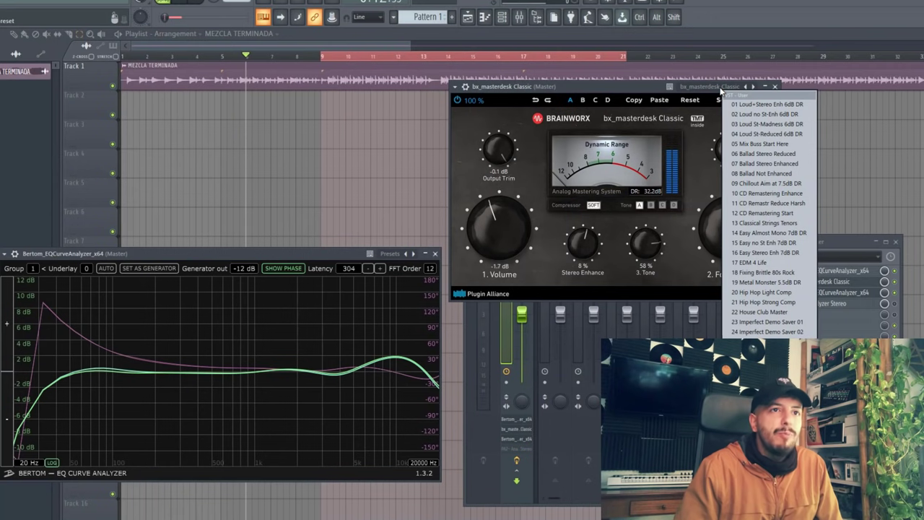
left_click(707, 87)
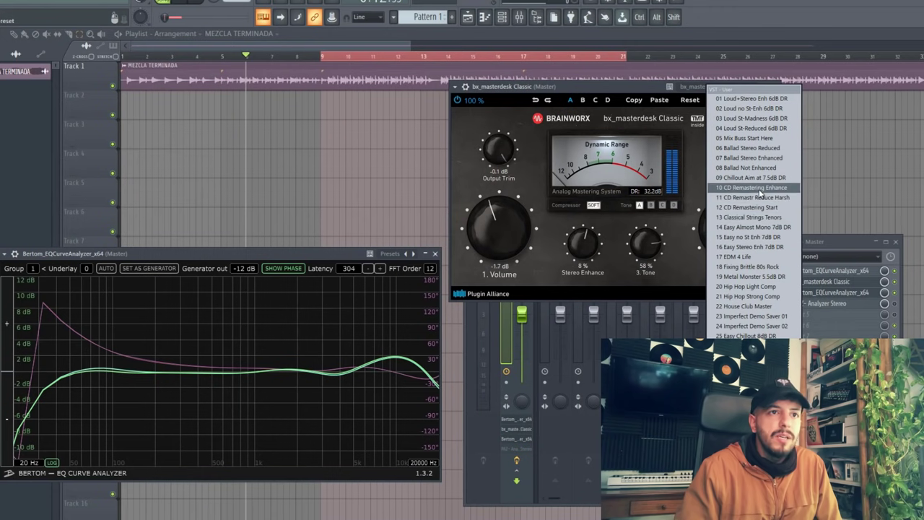
left_click(769, 297)
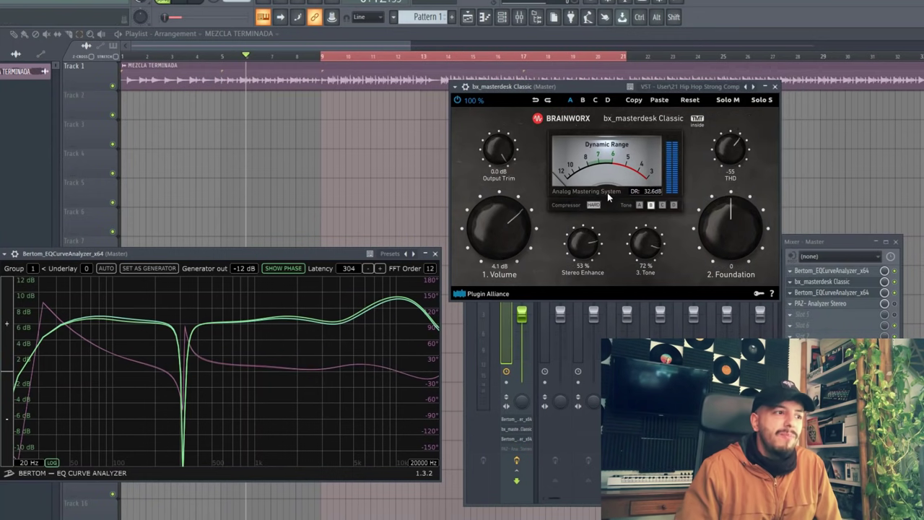
mouse_move(185, 346)
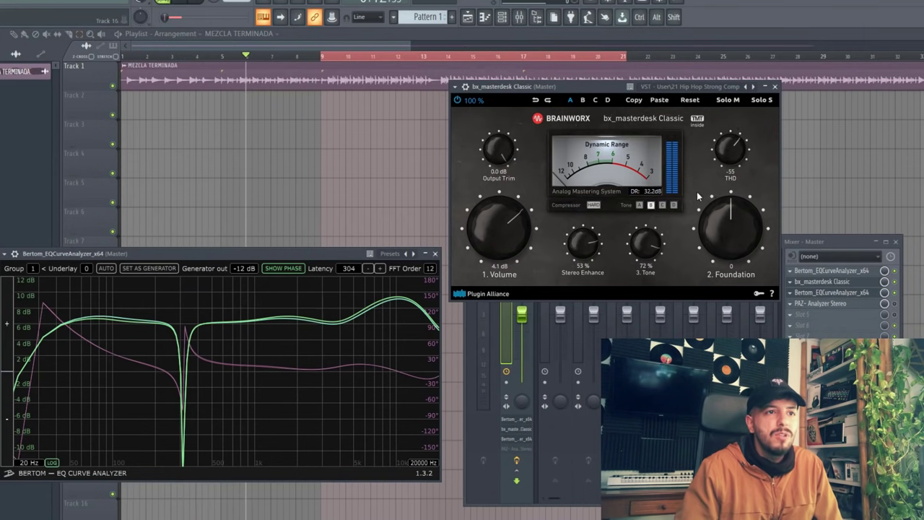
left_click(638, 205)
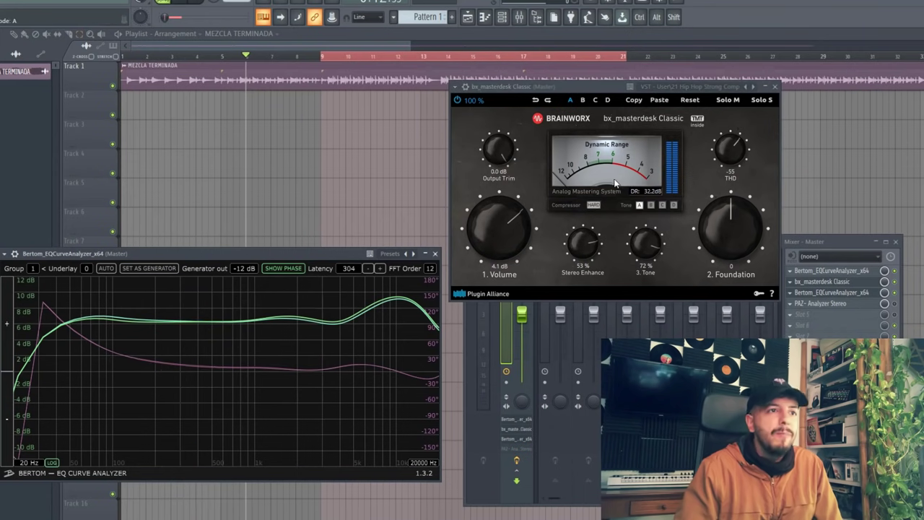